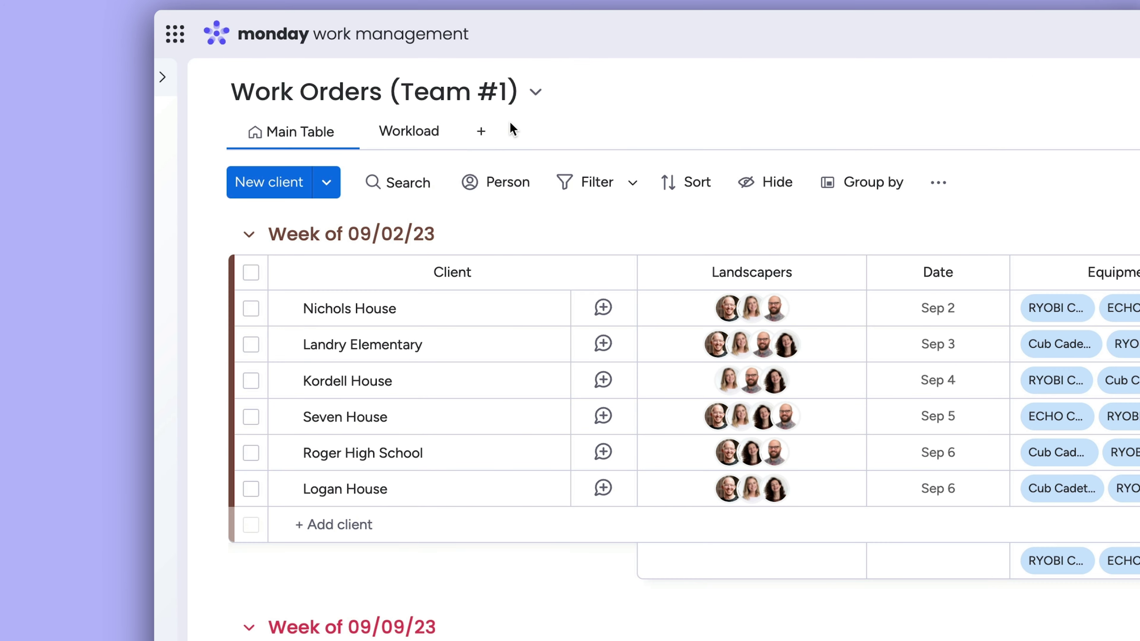
Add the Workload view from the Views Center to the Work Orders (Team #1) board.
click(482, 132)
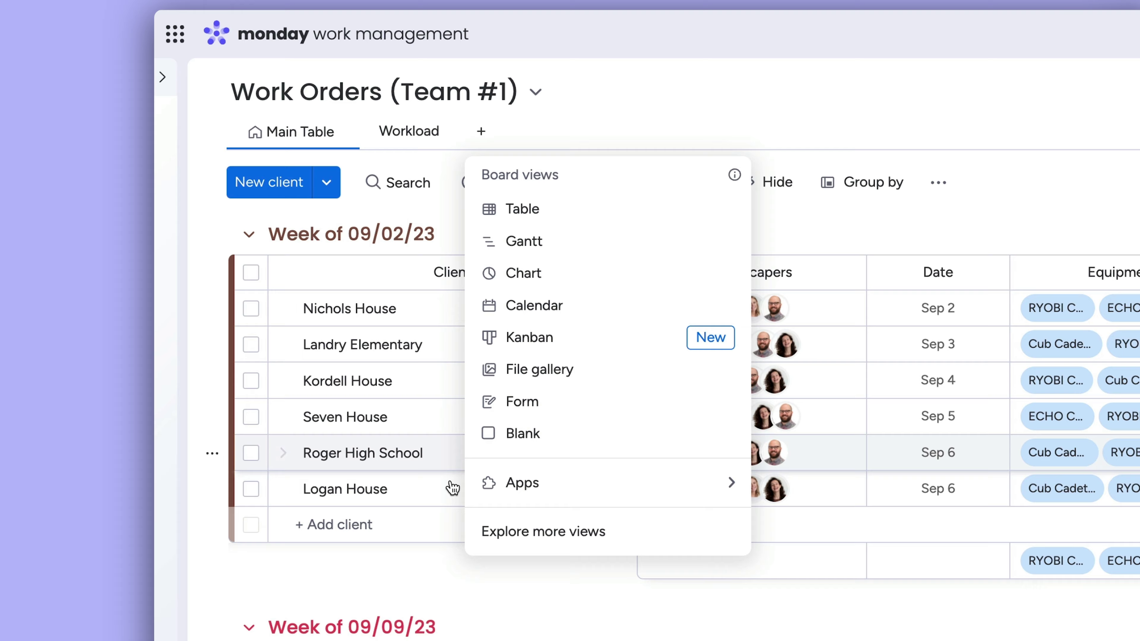
click(501, 532)
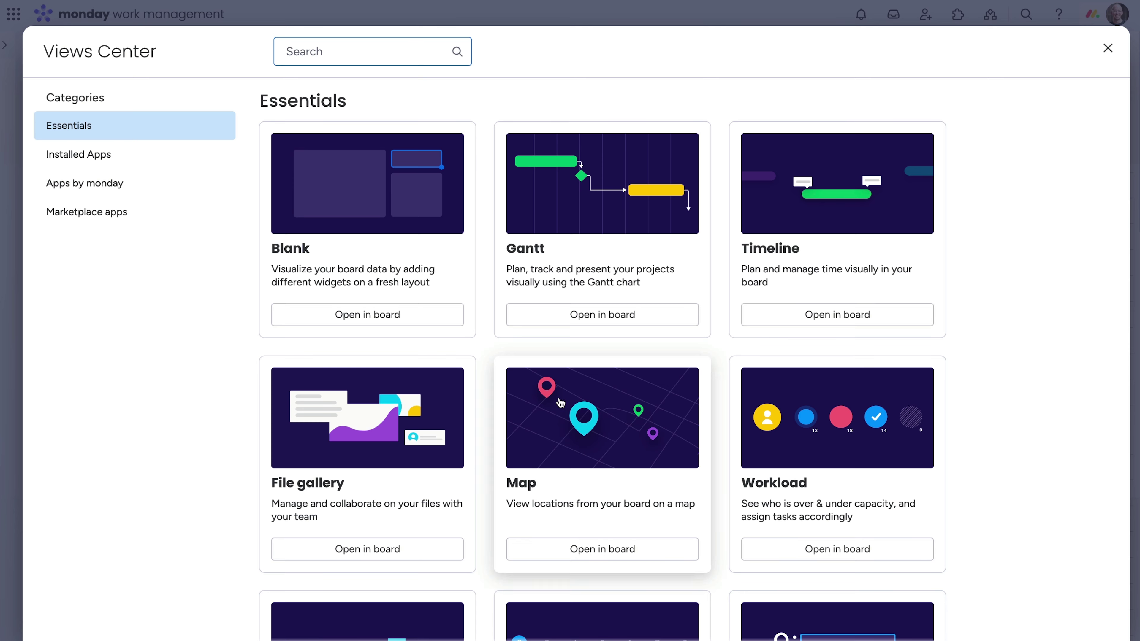
click(789, 553)
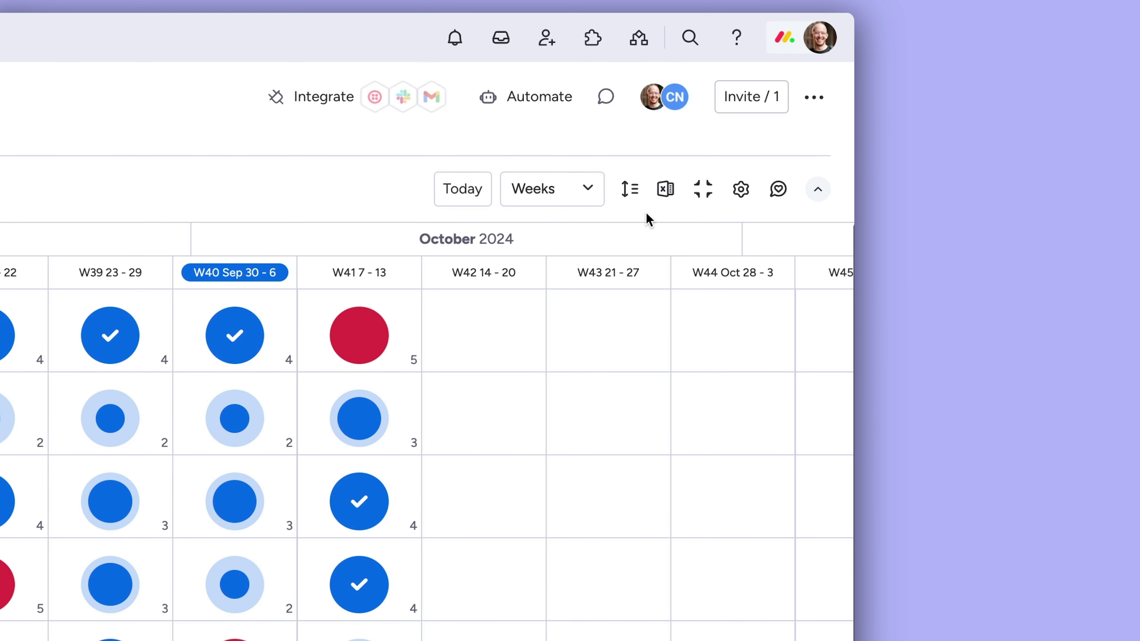
In the workload settings, keep Date as the time column and Equipment plan as the resource type.
click(739, 190)
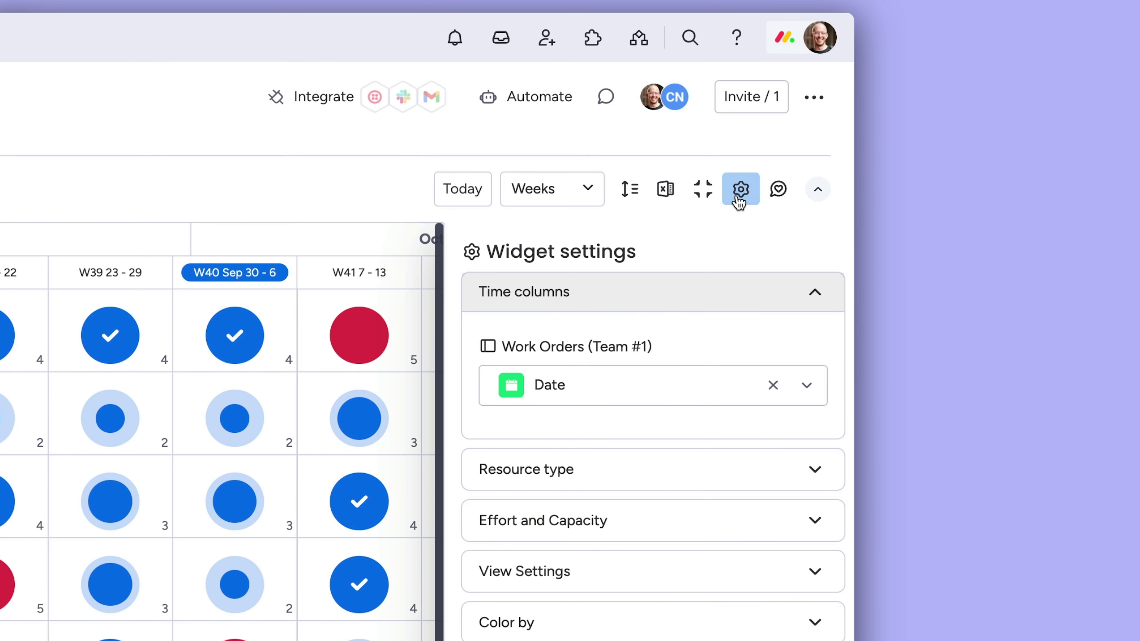
click(805, 386)
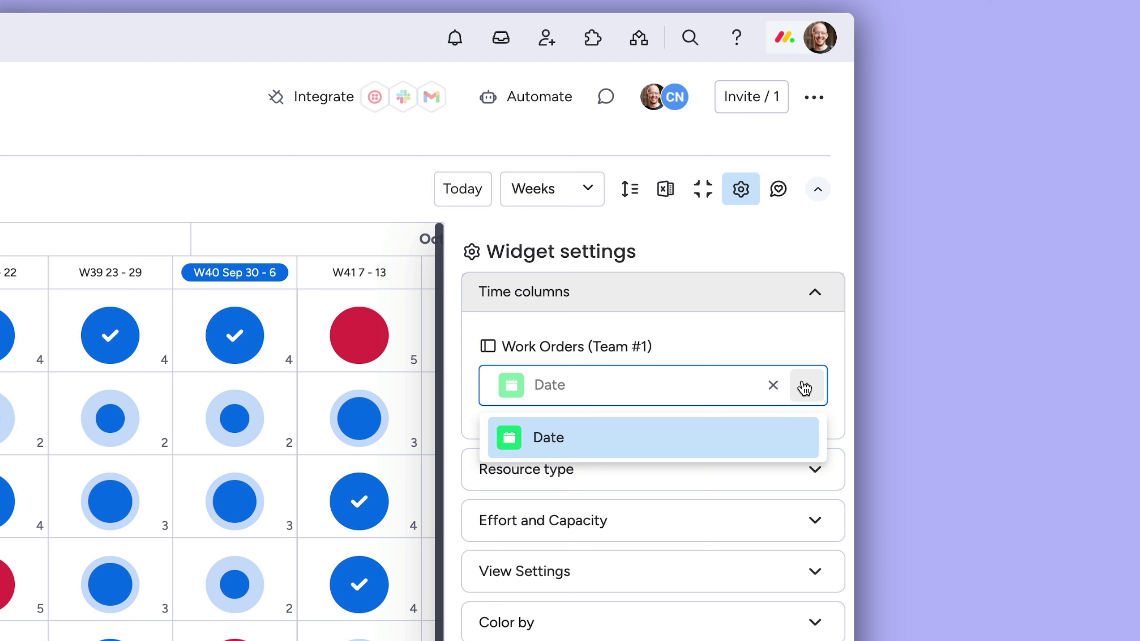
click(804, 387)
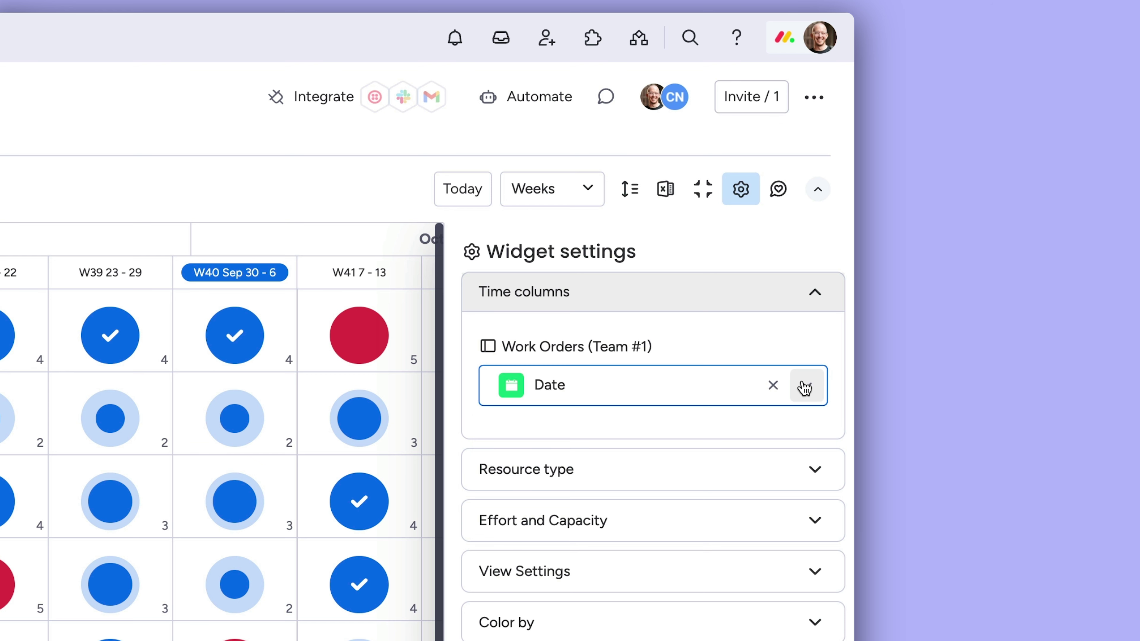
click(819, 467)
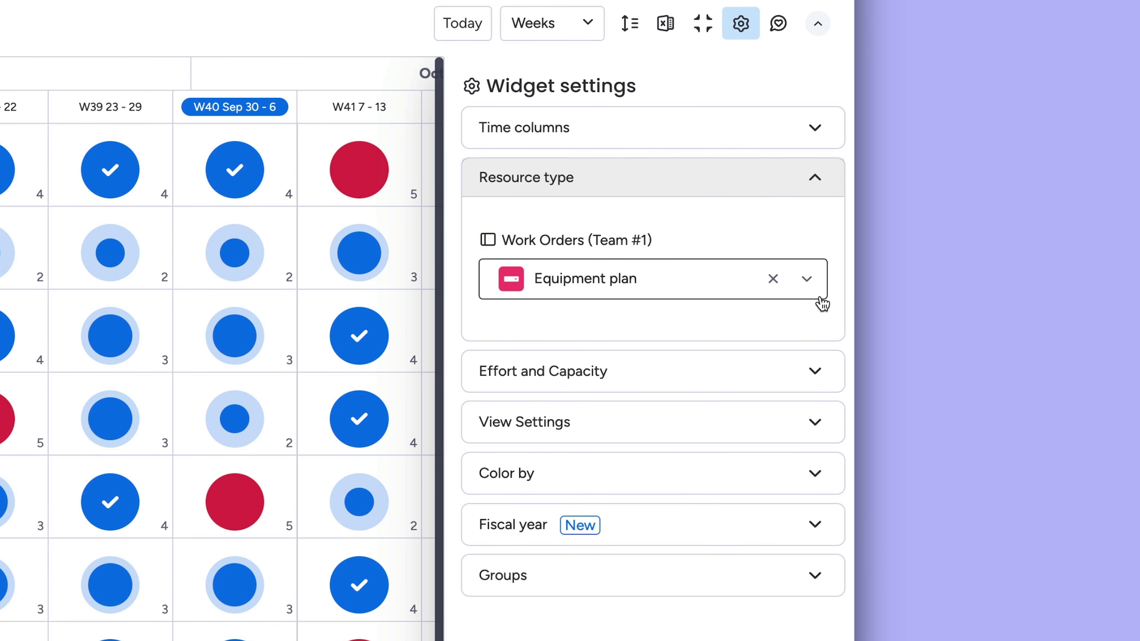
click(813, 290)
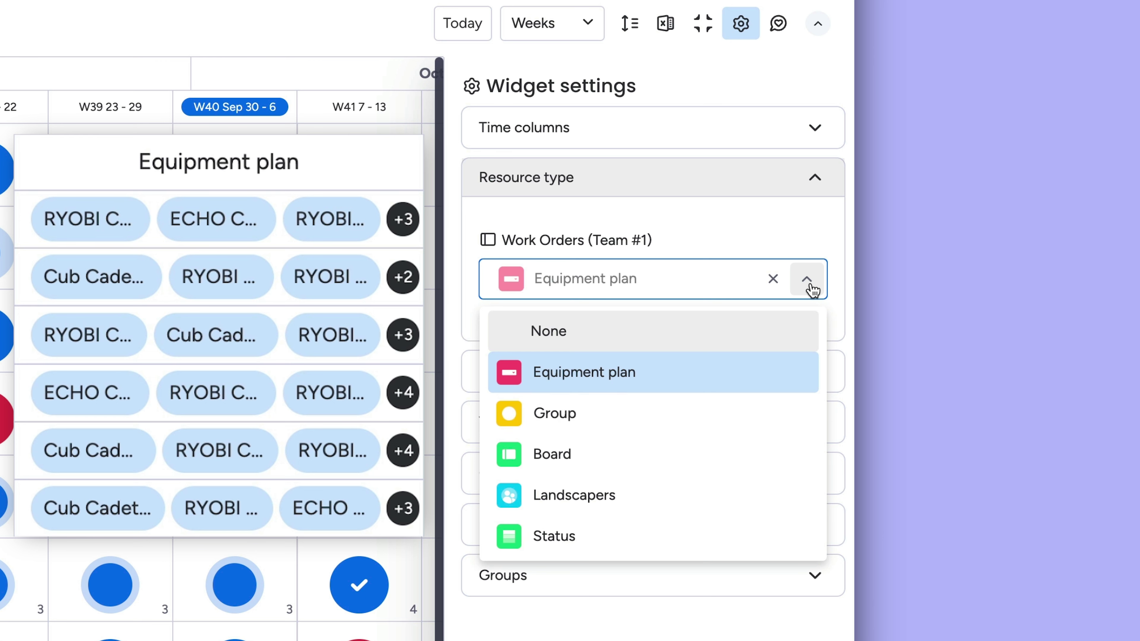
click(813, 290)
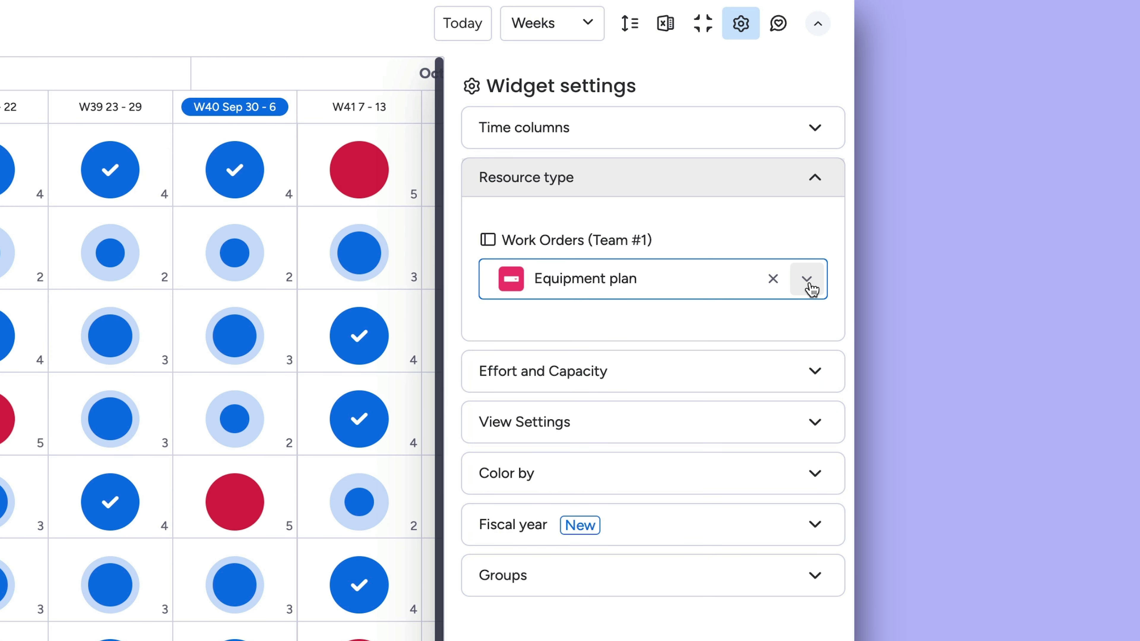
Review the Effort and Capacity, Color by Status, Fiscal year and Groups settings, keeping all week groups.
click(813, 370)
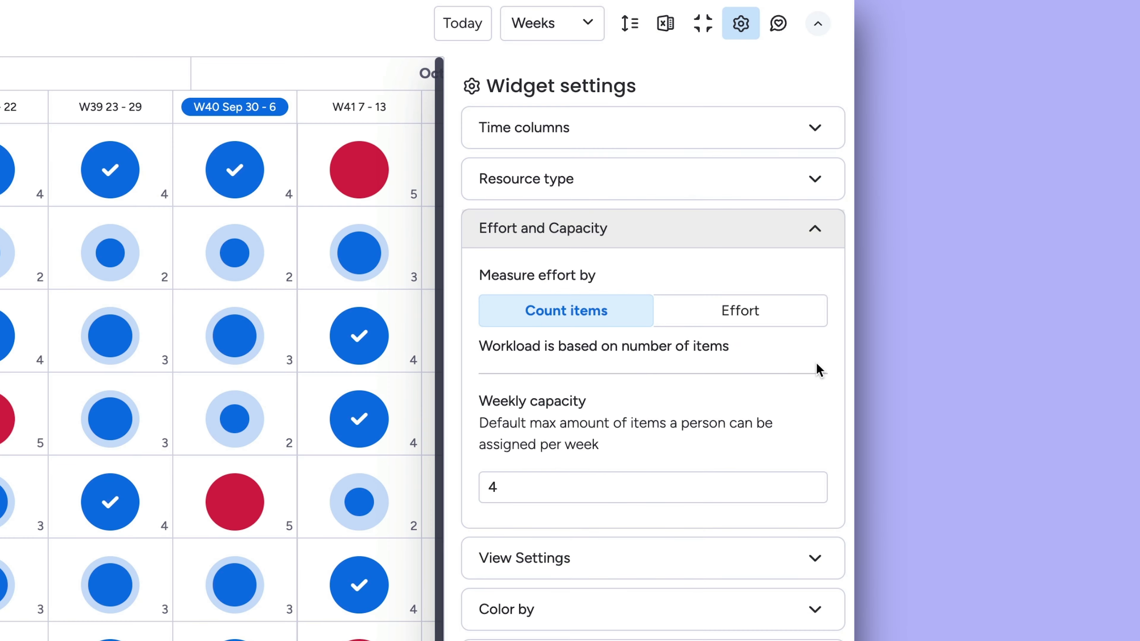
click(812, 618)
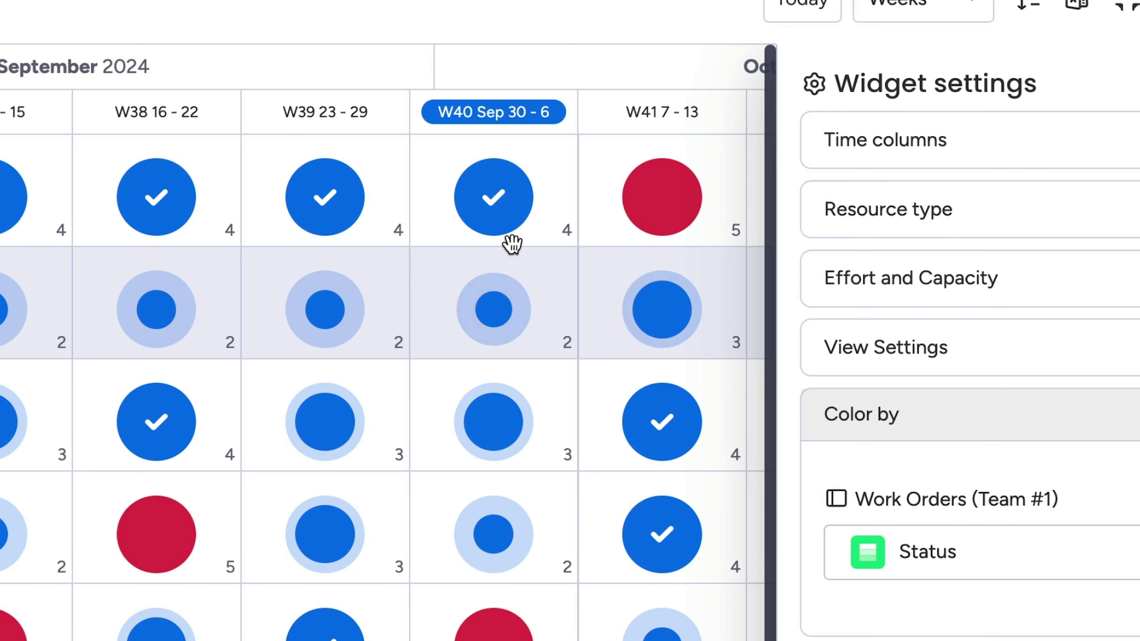
click(499, 230)
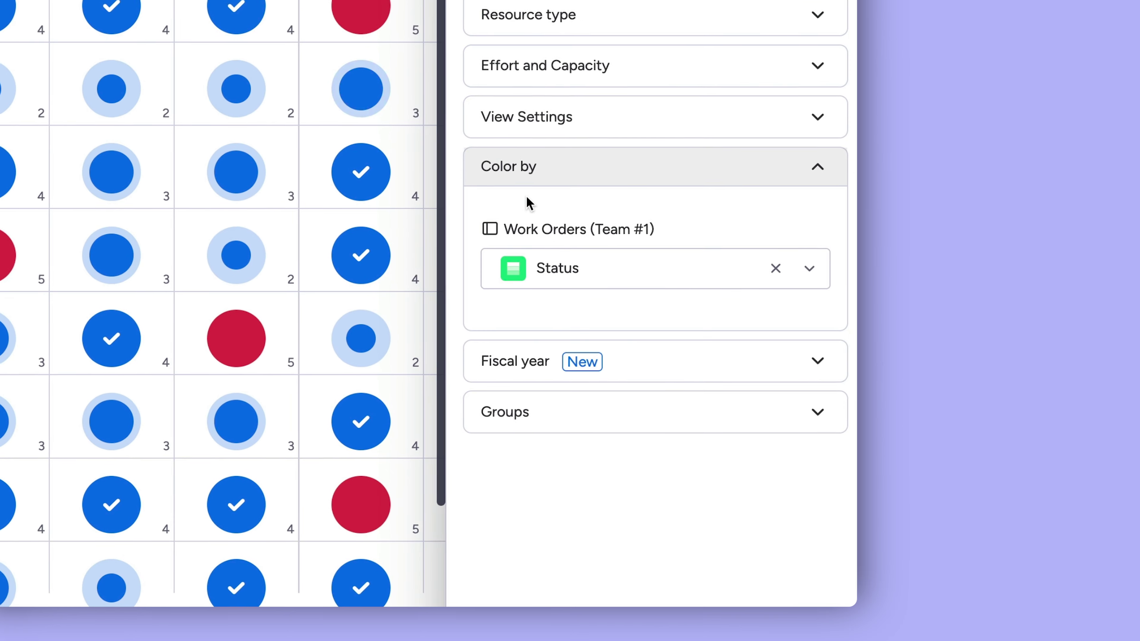
click(802, 369)
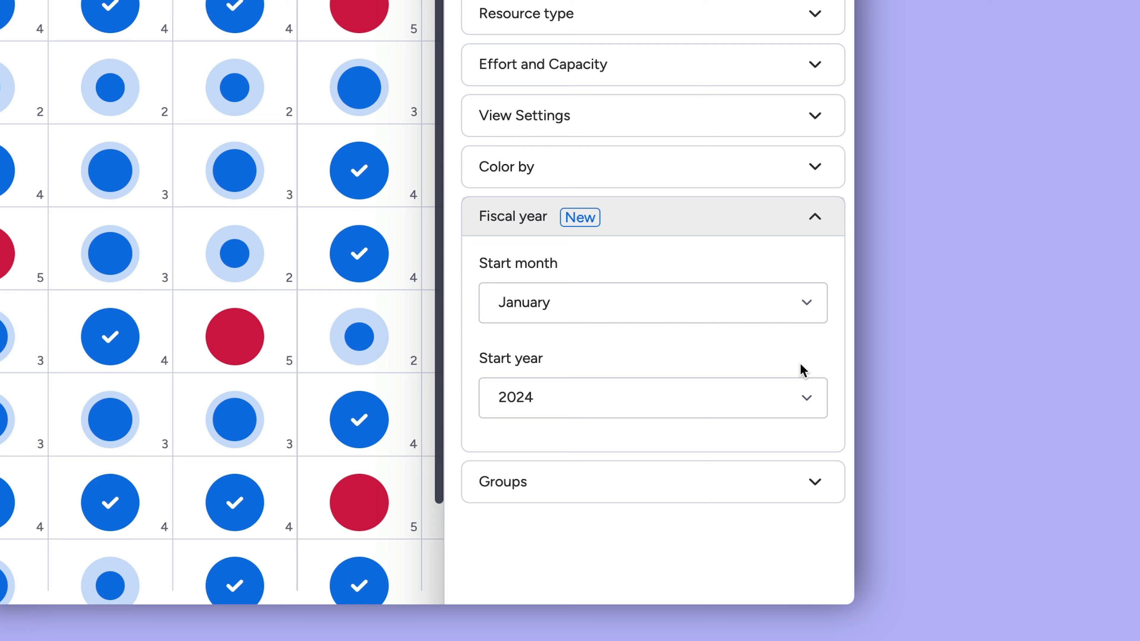
click(814, 479)
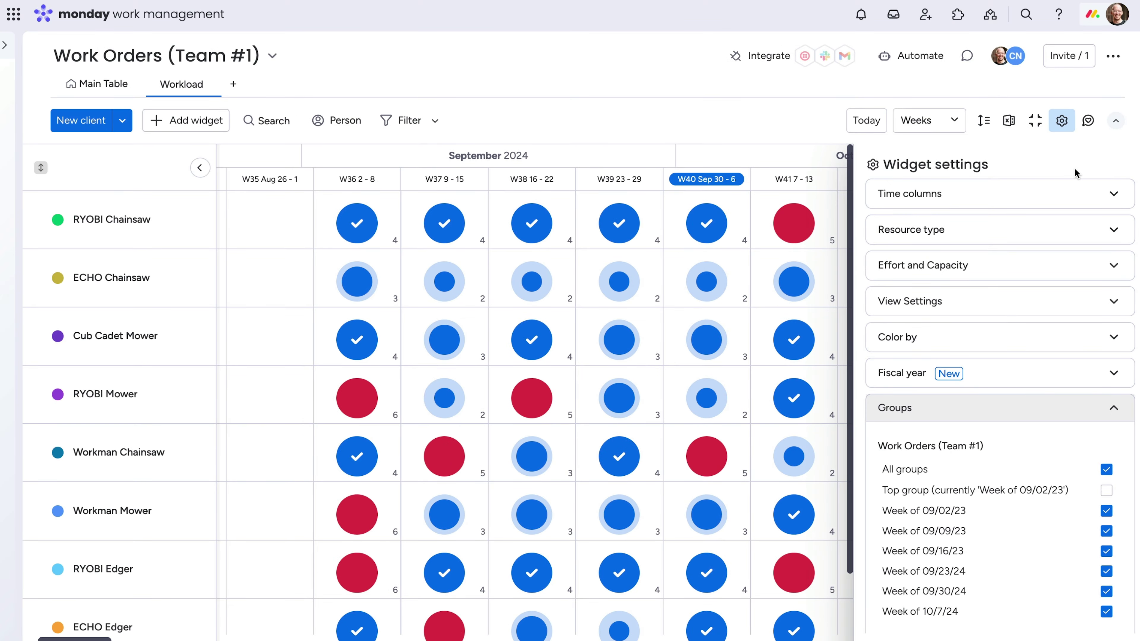
Close the Widget settings panel to show the equipment workload grid.
click(745, 0)
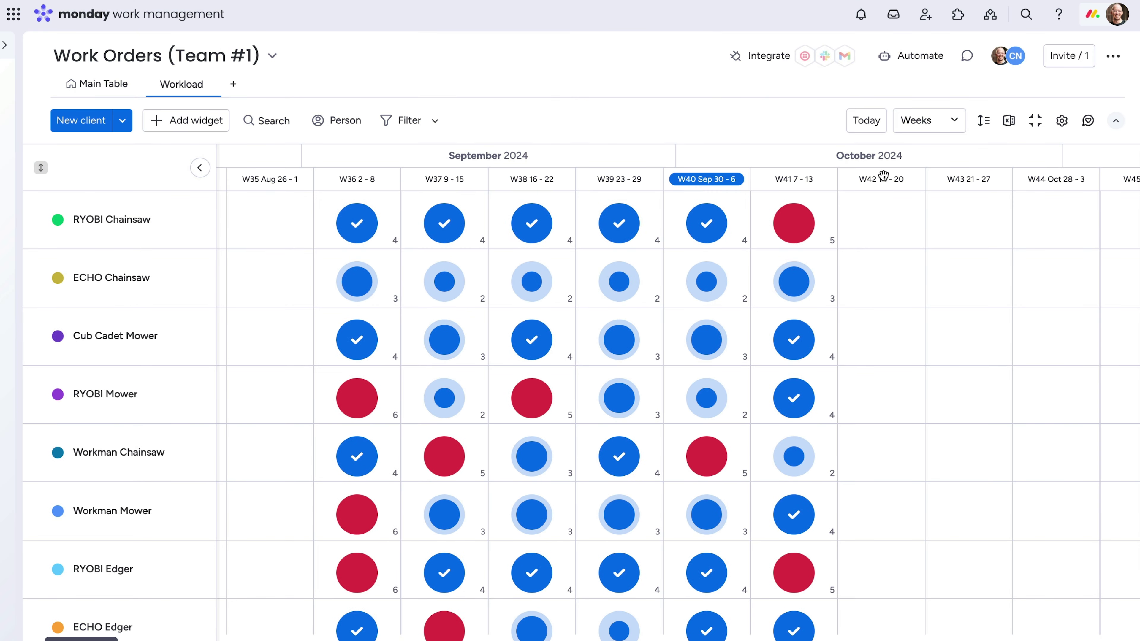
Remove RYOBI Chainsaw from the Merlin High School work order's equipment plan in week 41.
click(795, 221)
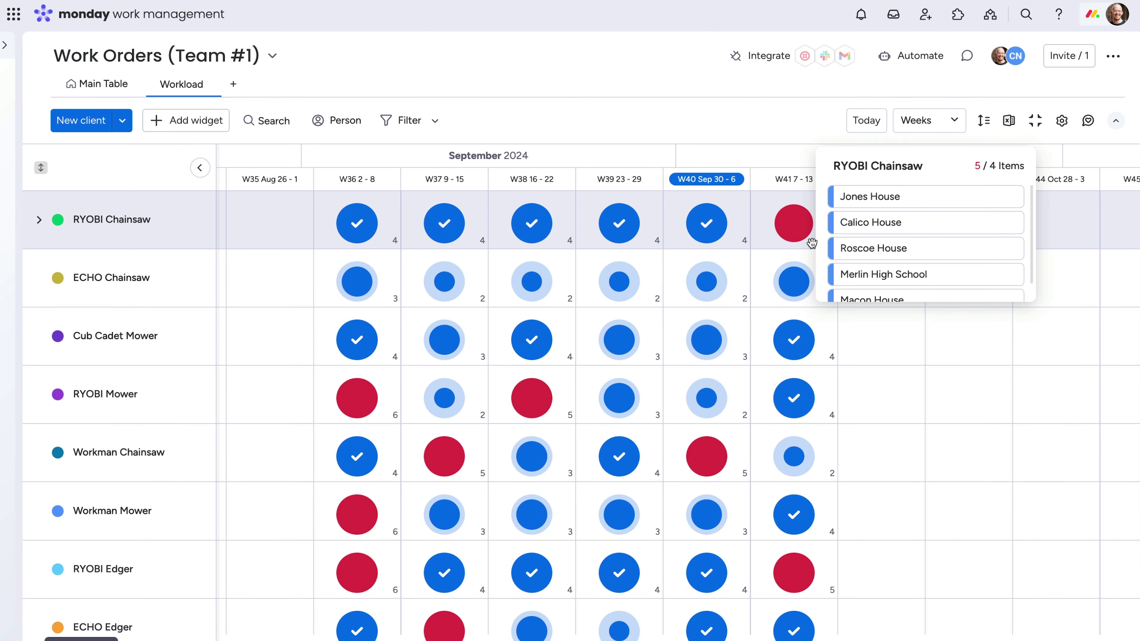
click(854, 274)
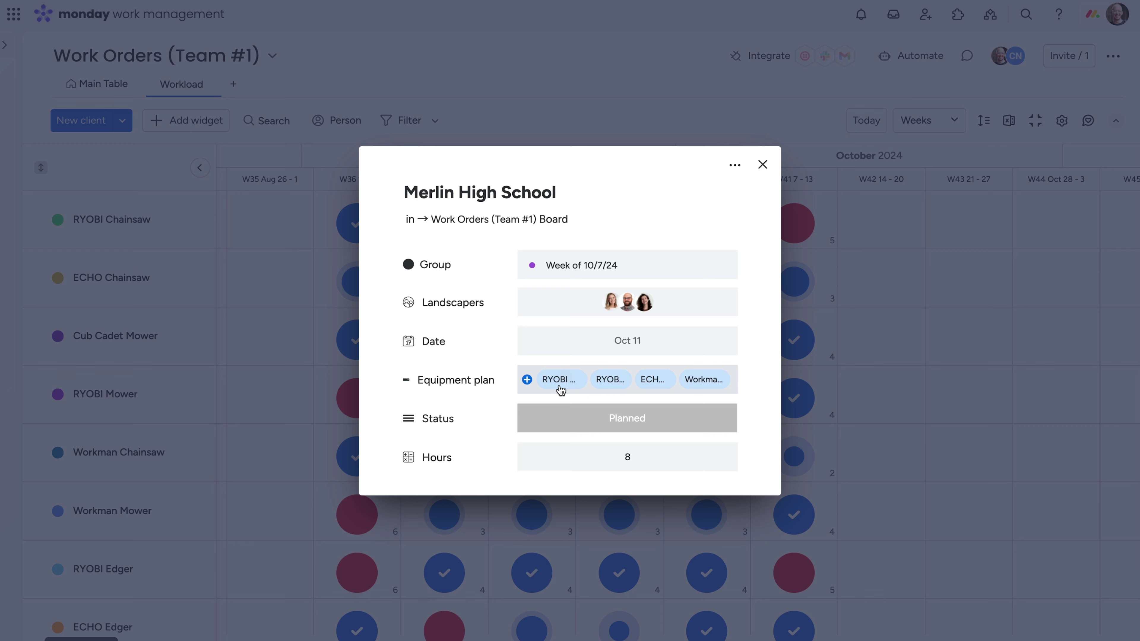
click(552, 379)
click(624, 109)
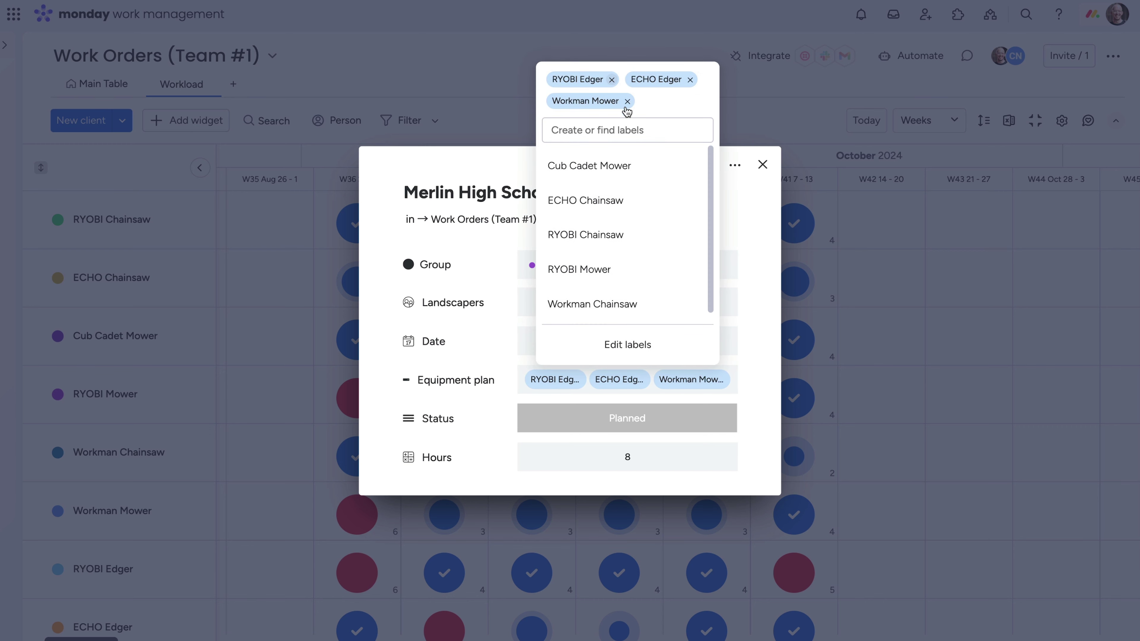
key(Escape)
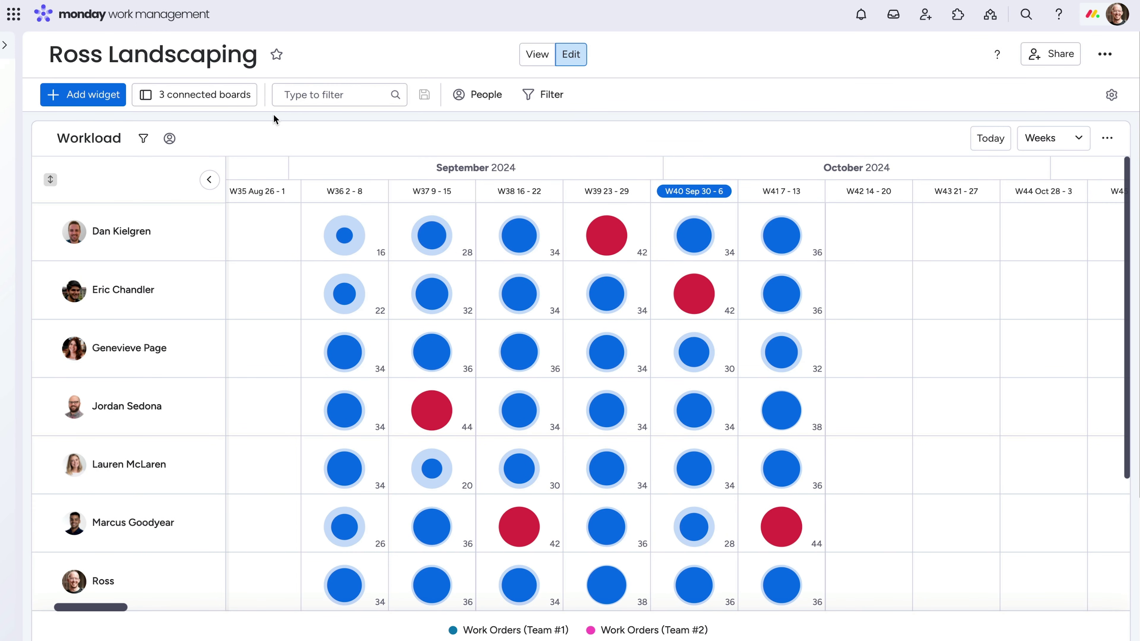
Check the dashboard's 3 connected boards, find the Workload widget, and open its options menu.
click(228, 100)
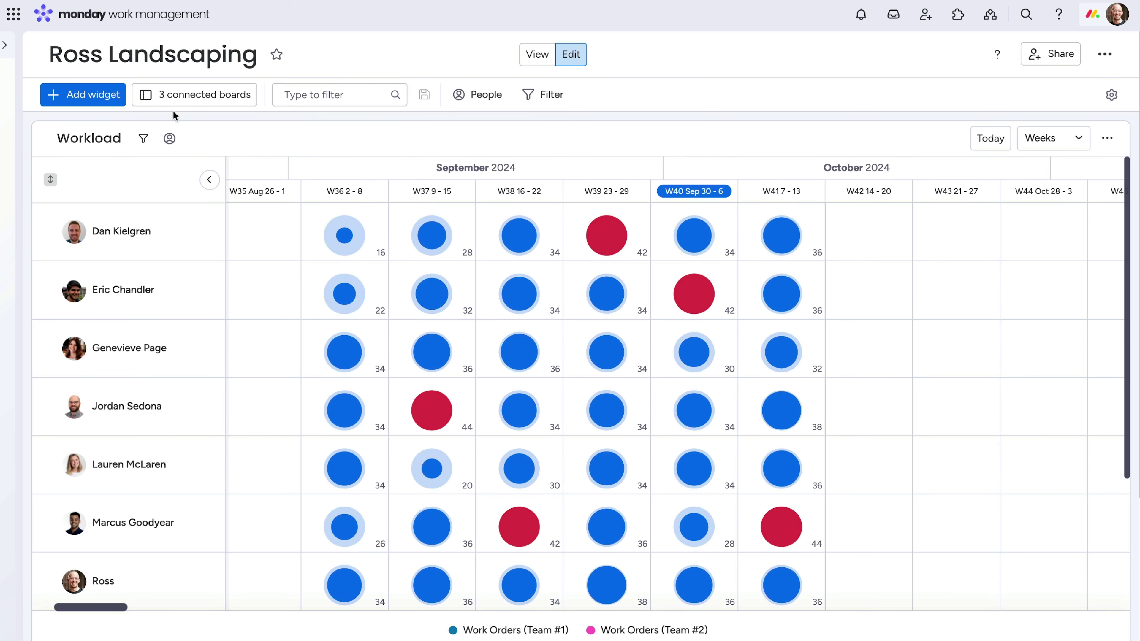
click(83, 95)
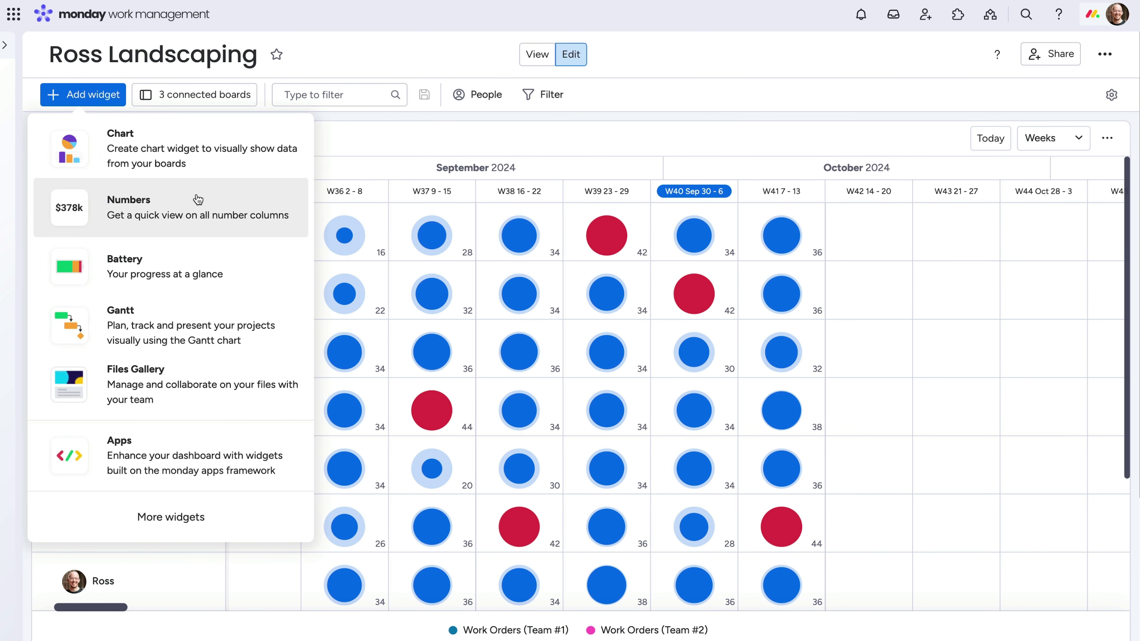
click(272, 505)
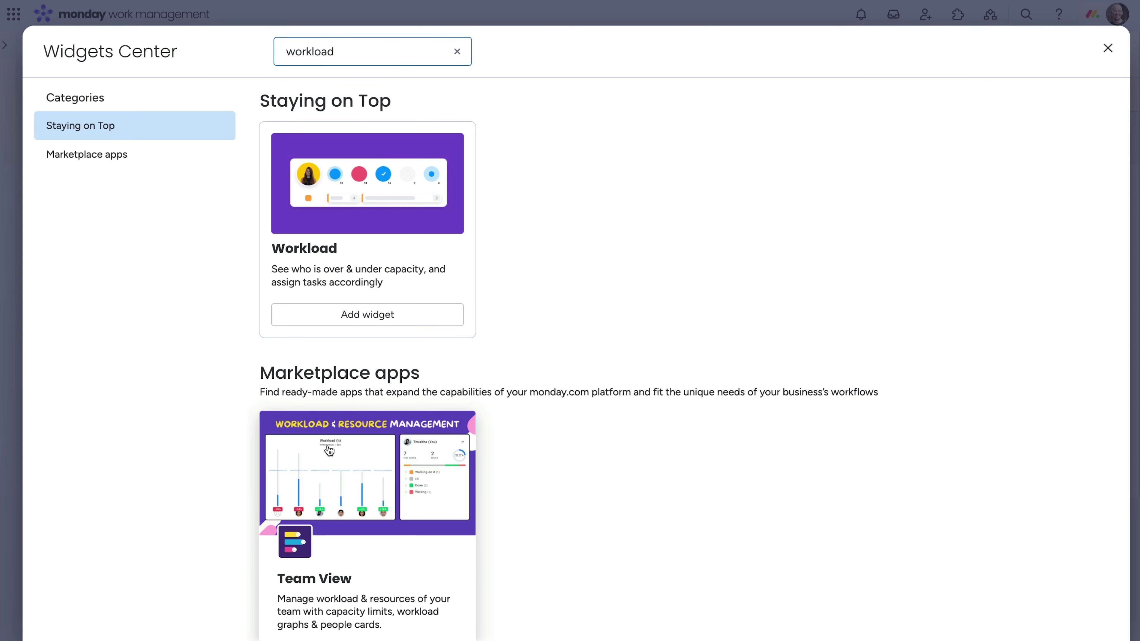
click(367, 315)
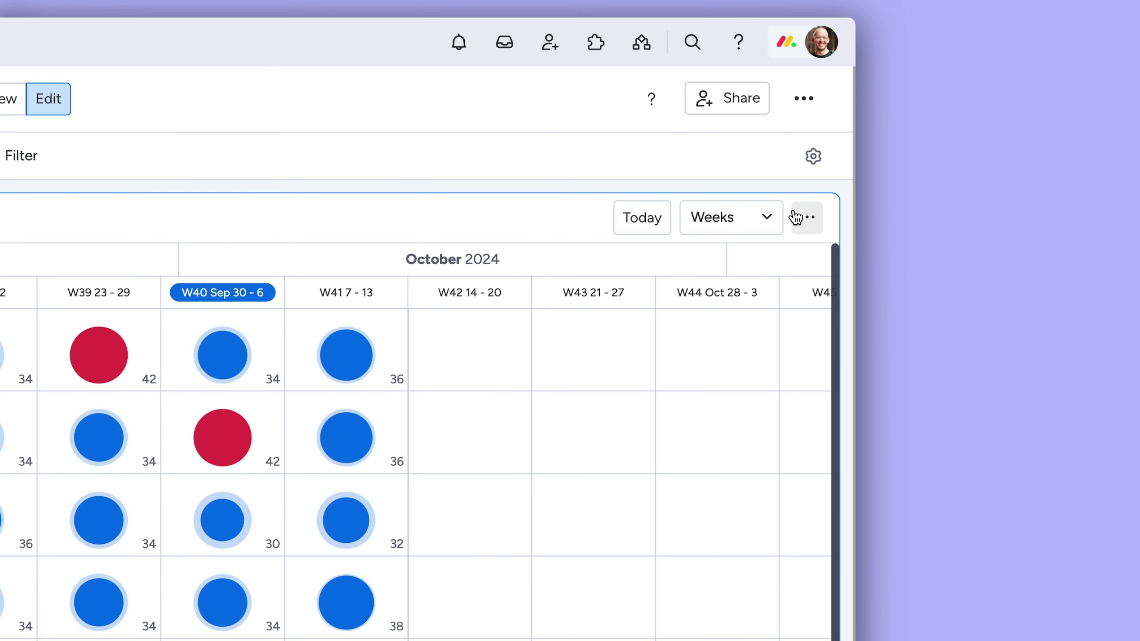
In the Workload widget settings, give one landscaper a custom capacity of 20 hours per week.
click(806, 218)
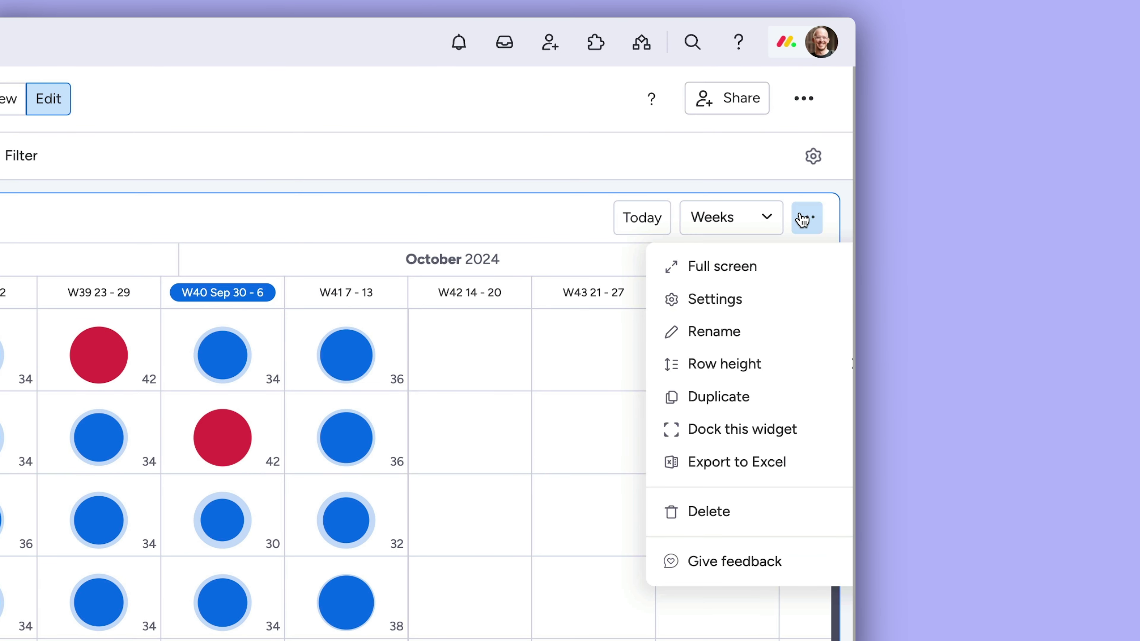
click(784, 298)
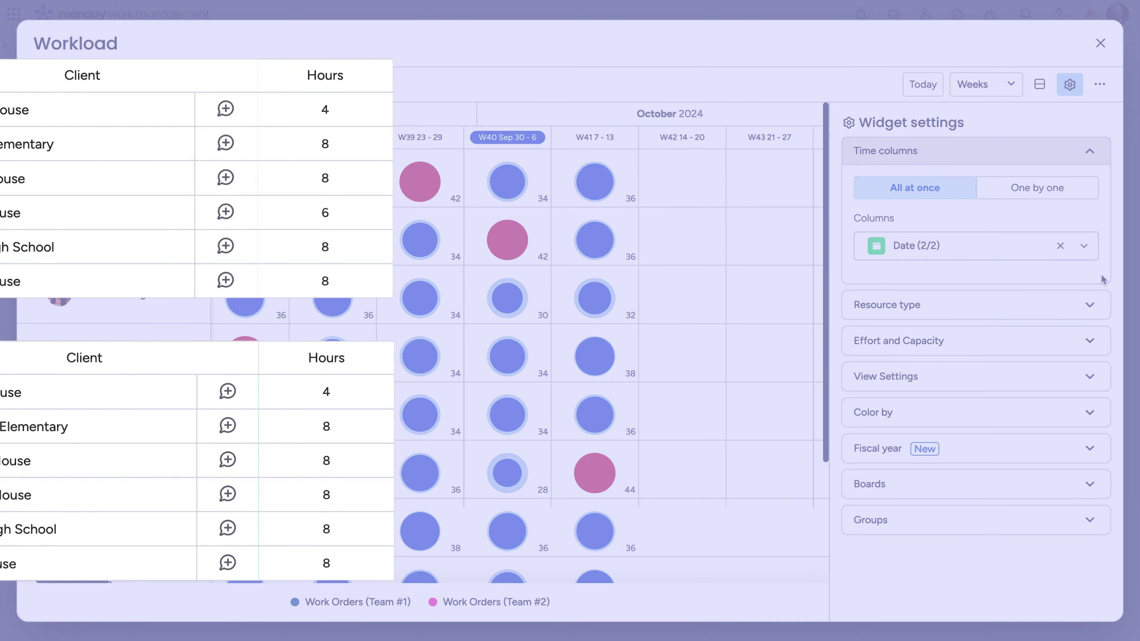
click(1086, 302)
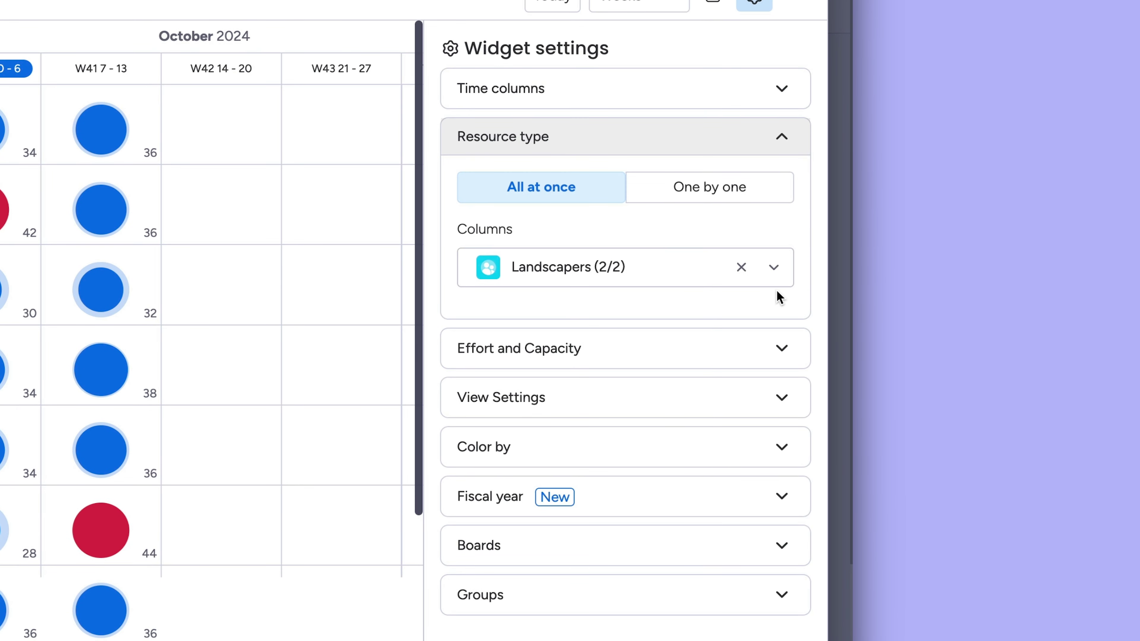
click(781, 349)
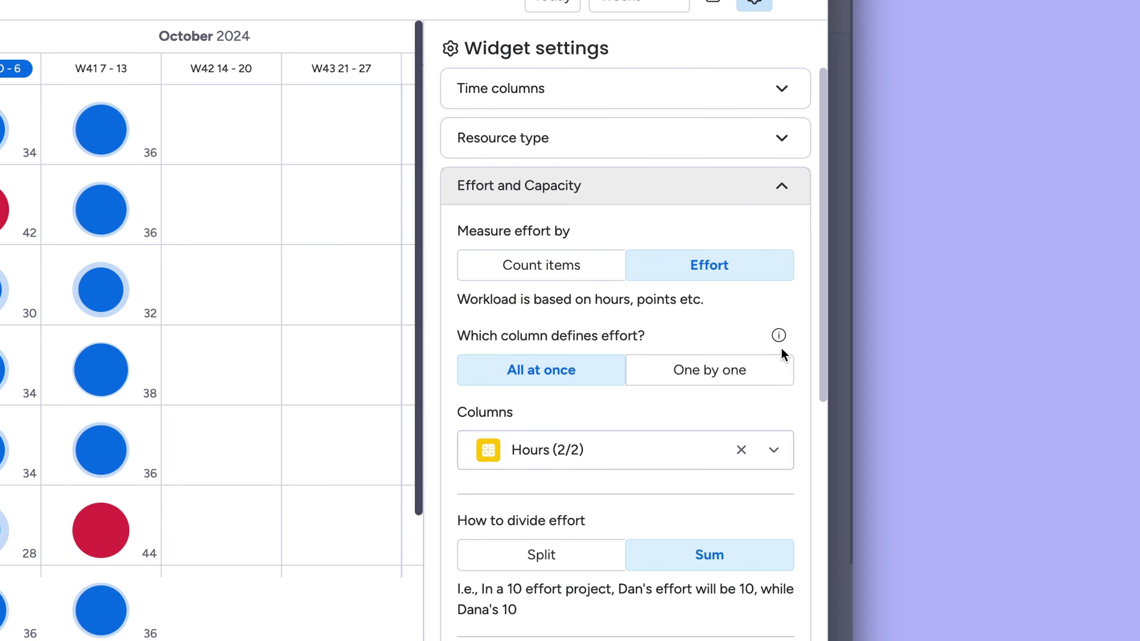
scroll(782, 349, down, 10)
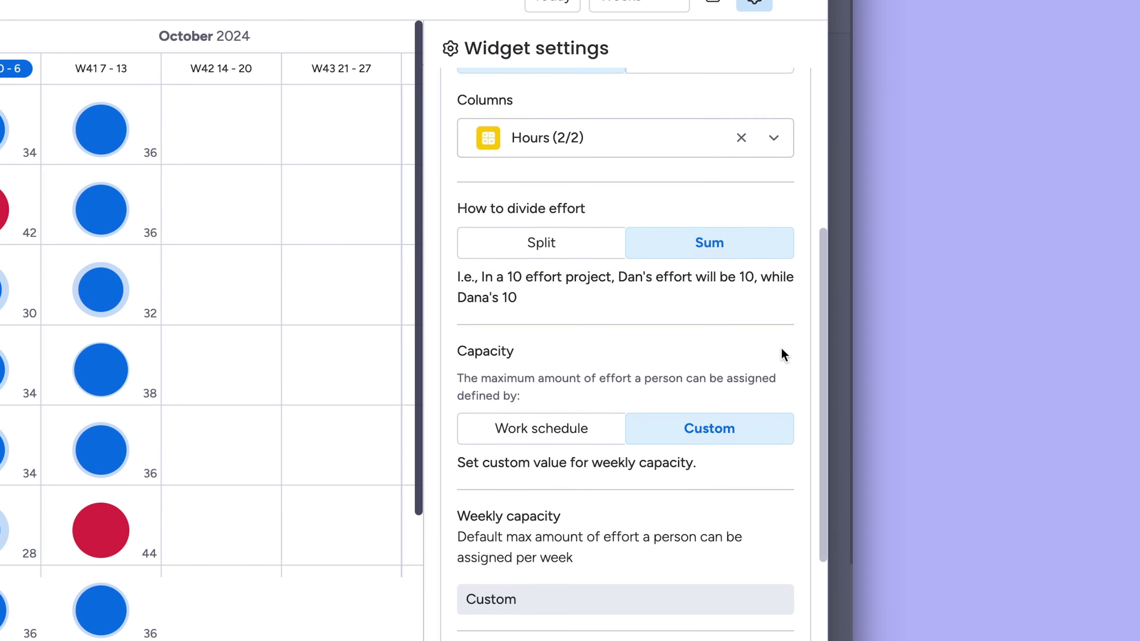
scroll(783, 355, down, 1)
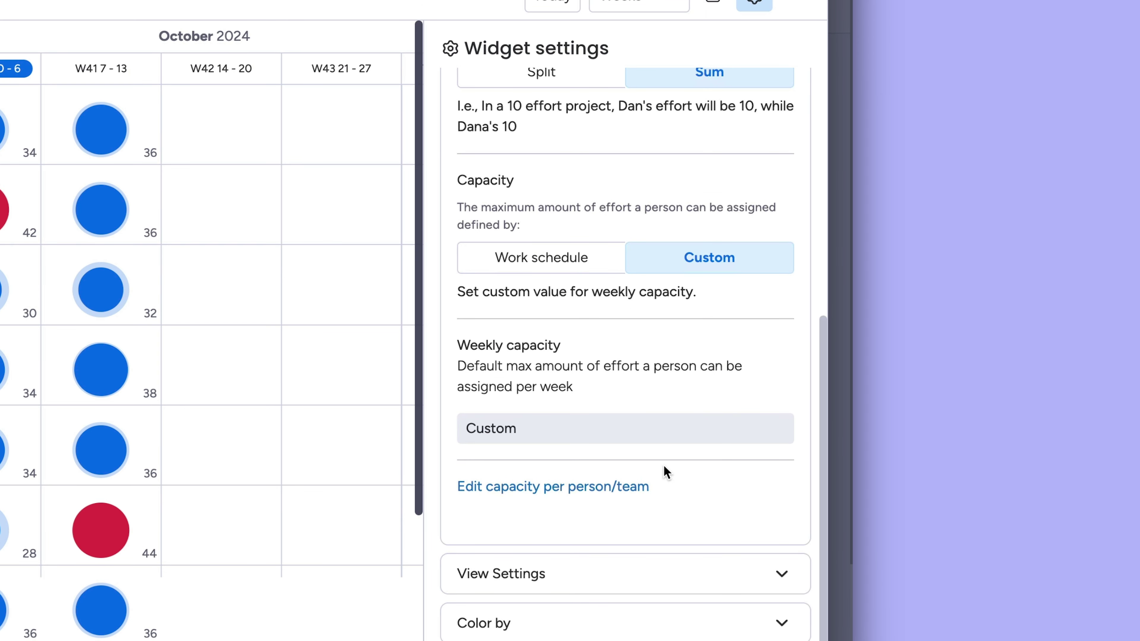
click(635, 488)
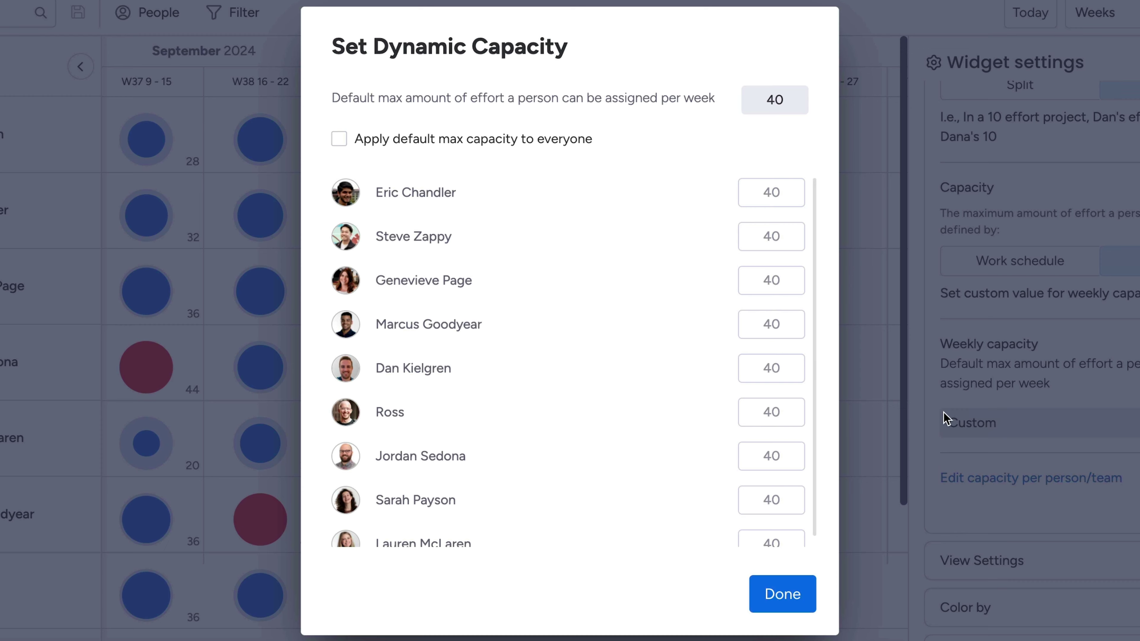
click(791, 413)
text(20)
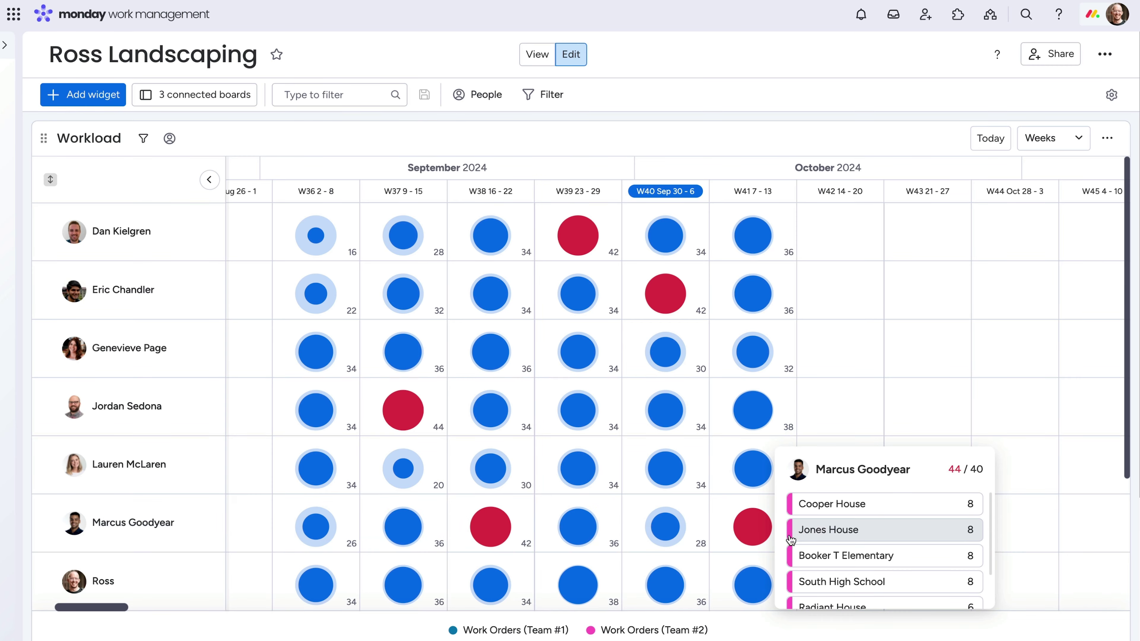
Reassign the house job's work order from the overbooked landscaper to another landscaper.
scroll(808, 536, down, 2)
click(831, 586)
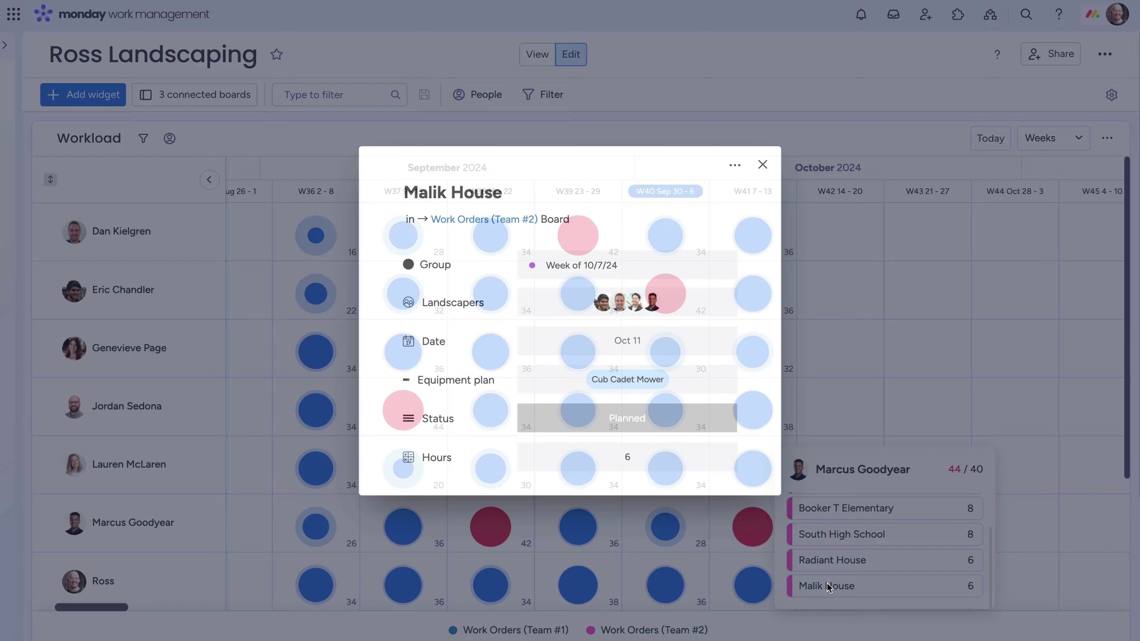
click(698, 315)
click(702, 360)
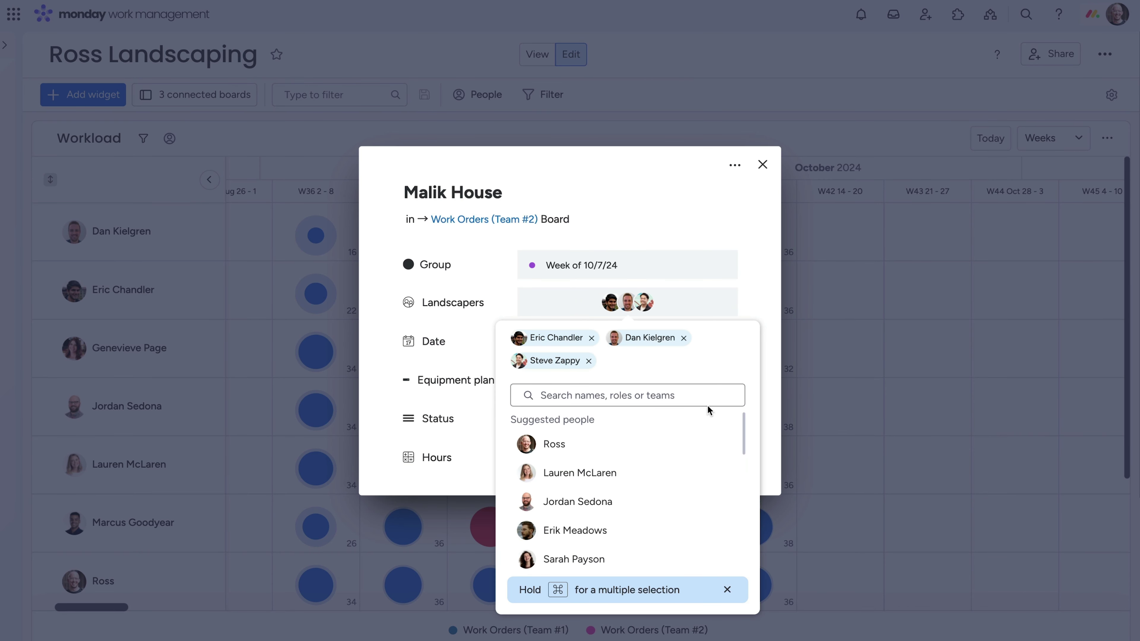
scroll(700, 425, down, 3)
click(657, 487)
click(761, 165)
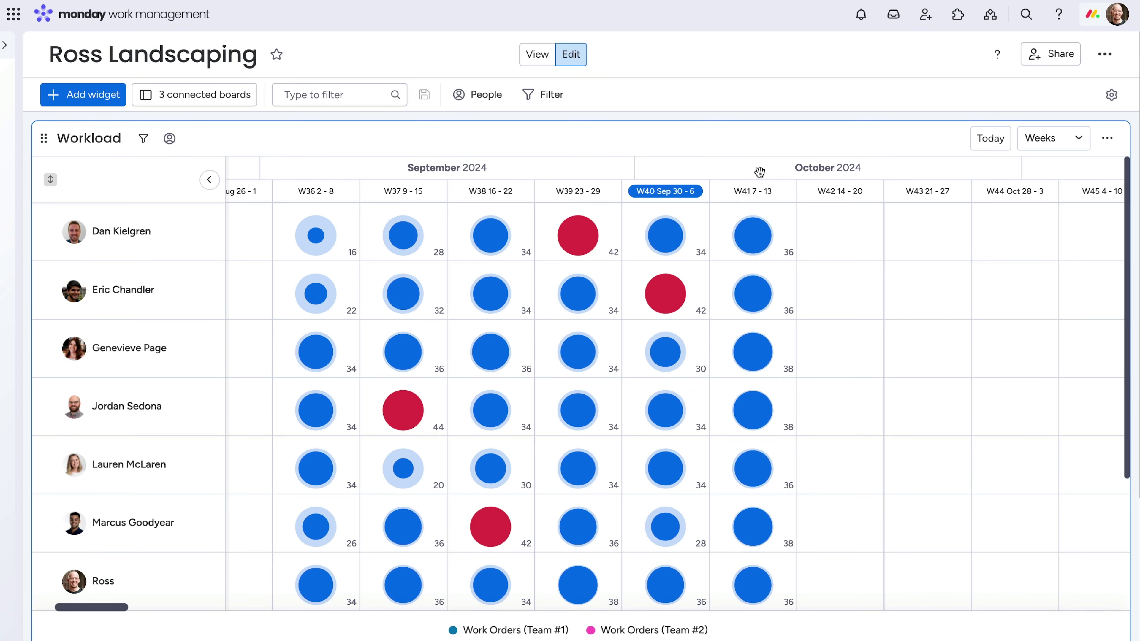